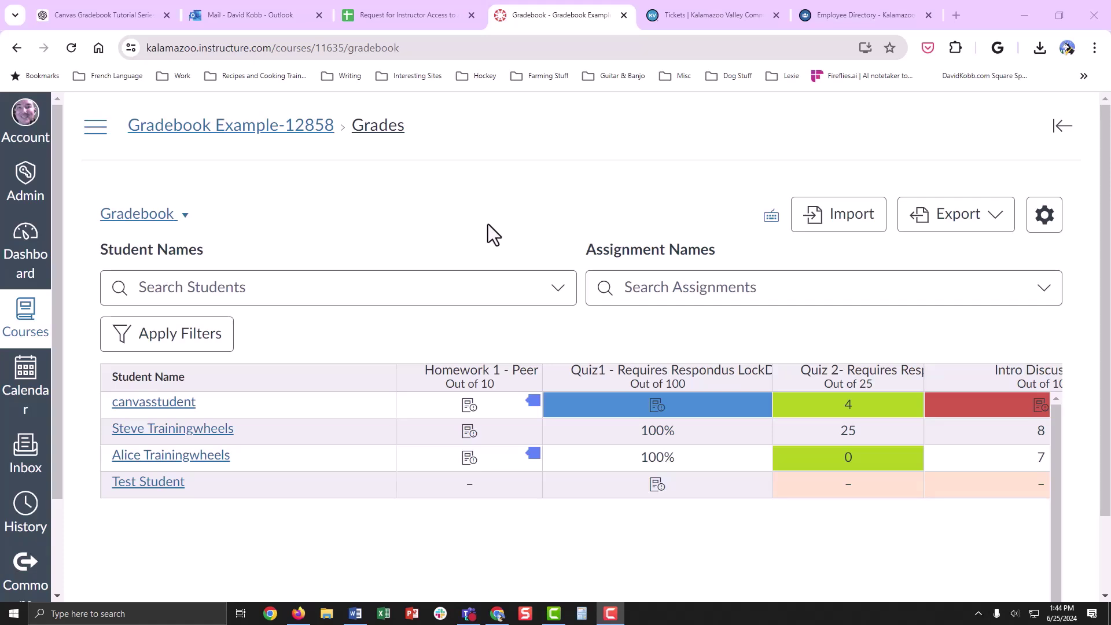
# Enter a score of 10 for the first student's Homework 1 cell in the gradebook
pyautogui.click(456, 402)
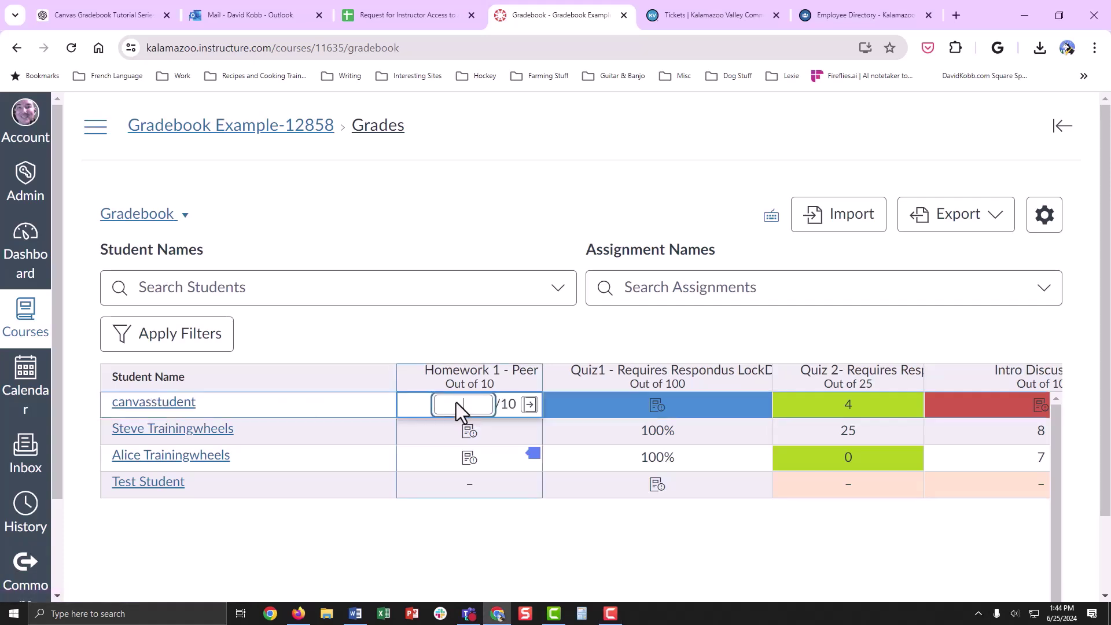
pyautogui.write('10')
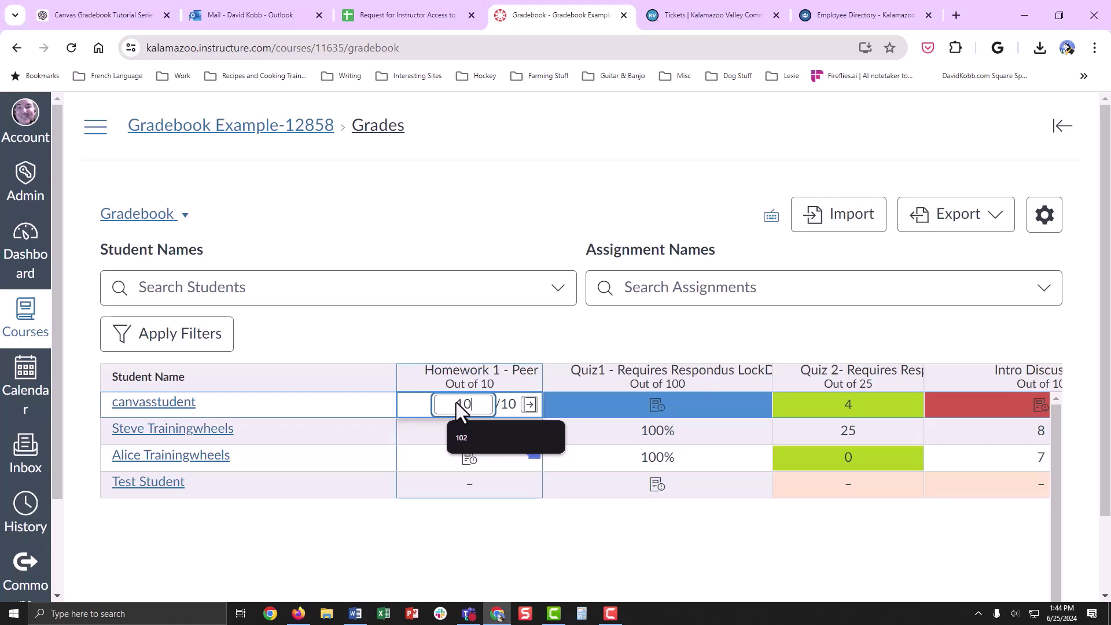
pyautogui.press('Return')
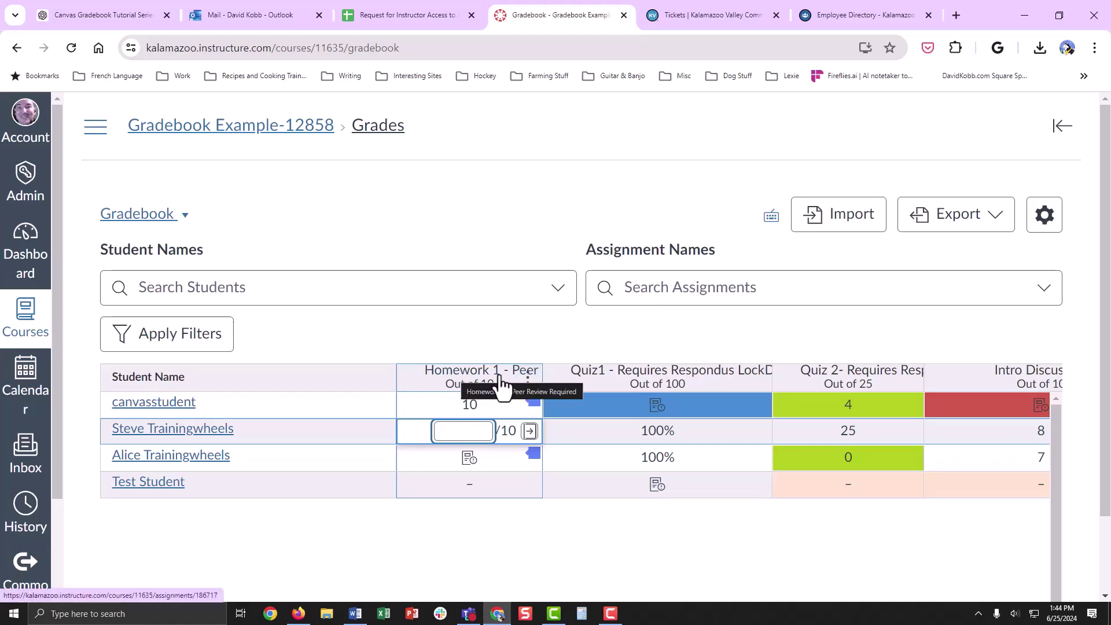
# Open Homework 1 in SpeedGrader and add the text note 'See me after next class.' above the submission
pyautogui.click(528, 377)
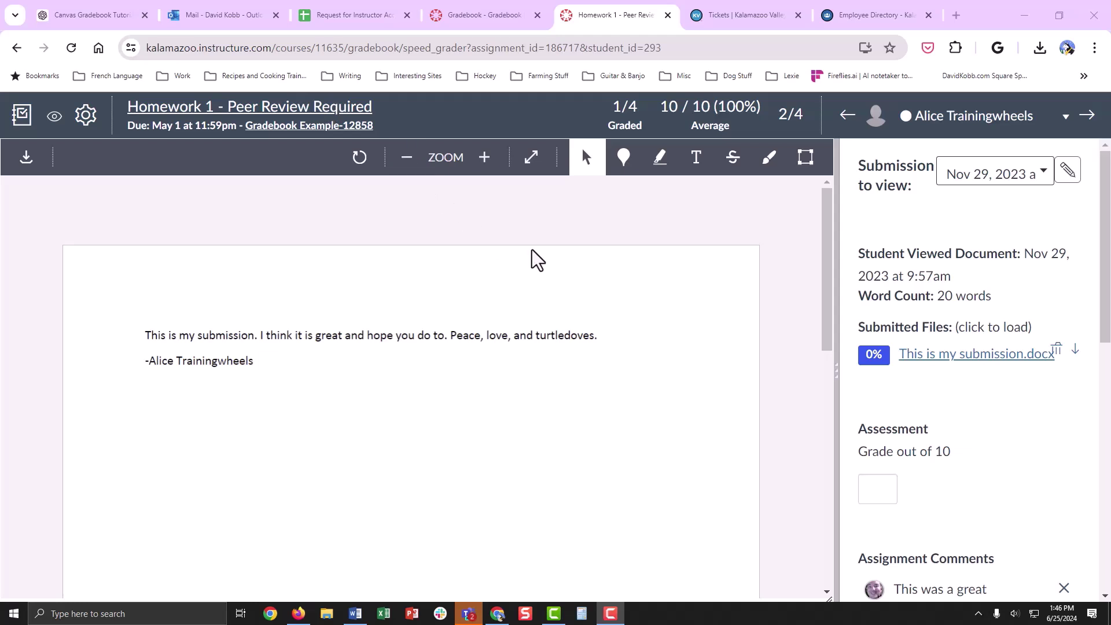
pyautogui.click(701, 159)
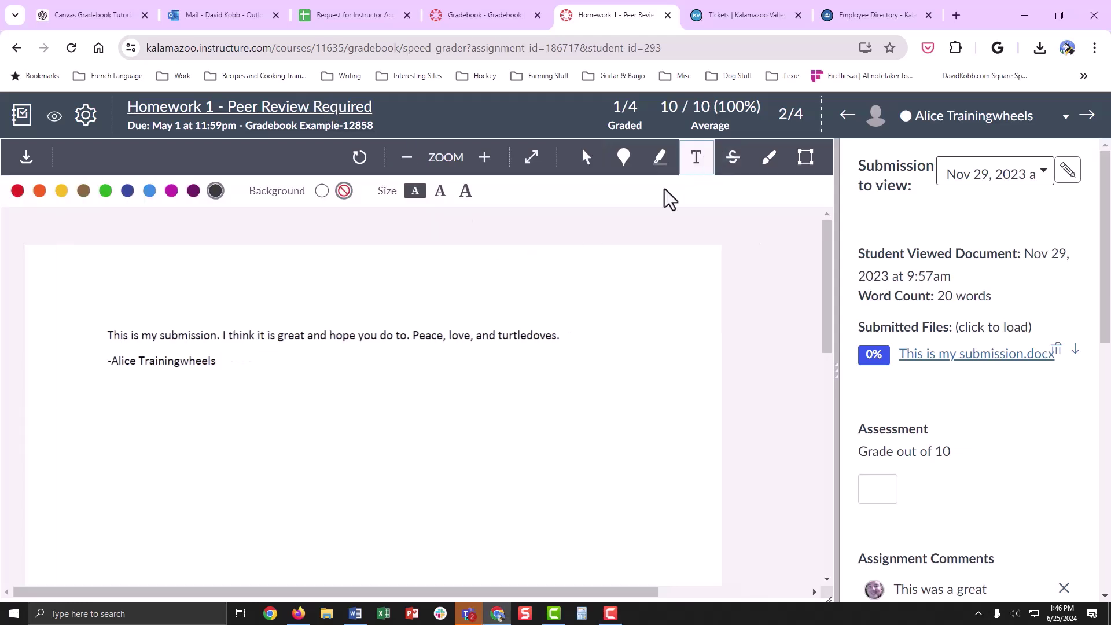
pyautogui.click(449, 285)
pyautogui.write('See me after next class.')
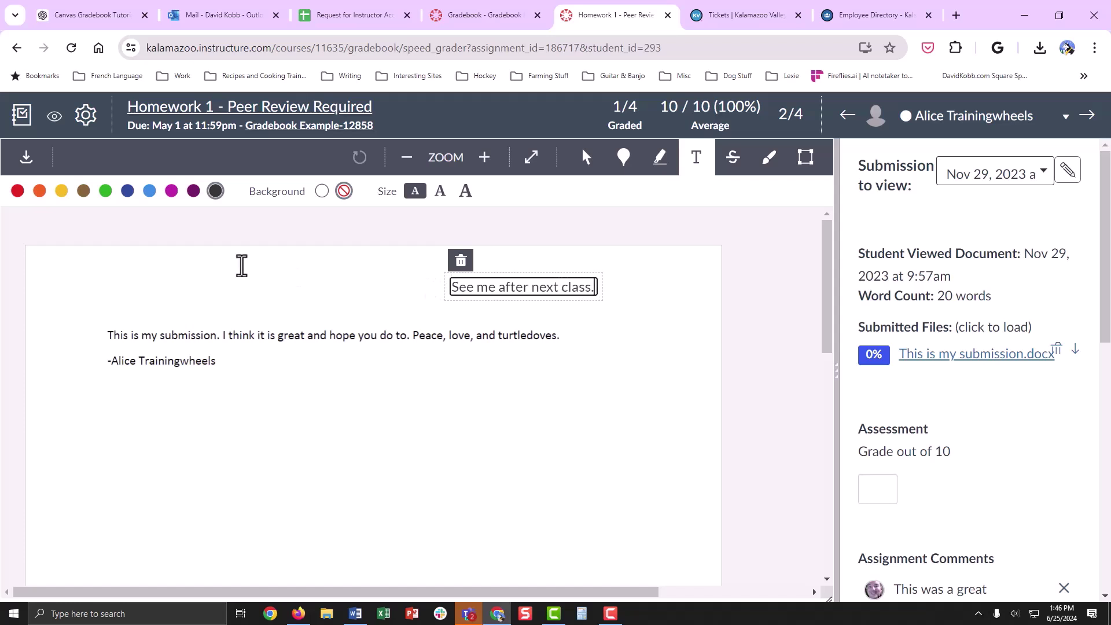
# Highlight and strike through the phrase 'I think it is great' in the submission
pyautogui.click(661, 164)
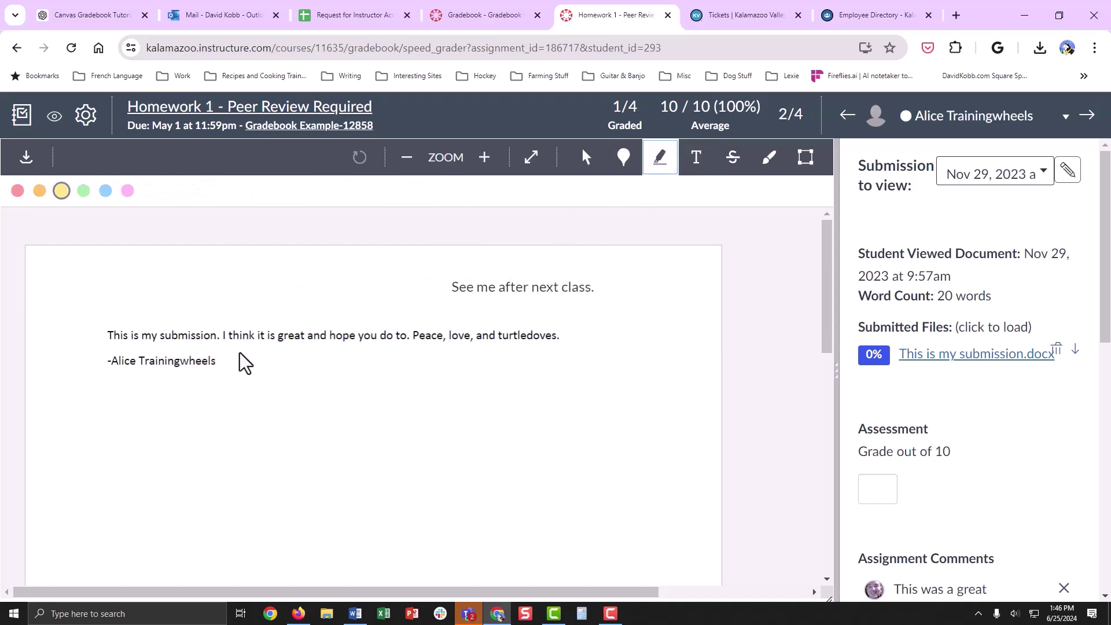
pyautogui.moveTo(221, 334)
pyautogui.mouseDown()
pyautogui.moveTo(330, 331)
pyautogui.moveTo(305, 335)
pyautogui.mouseUp()
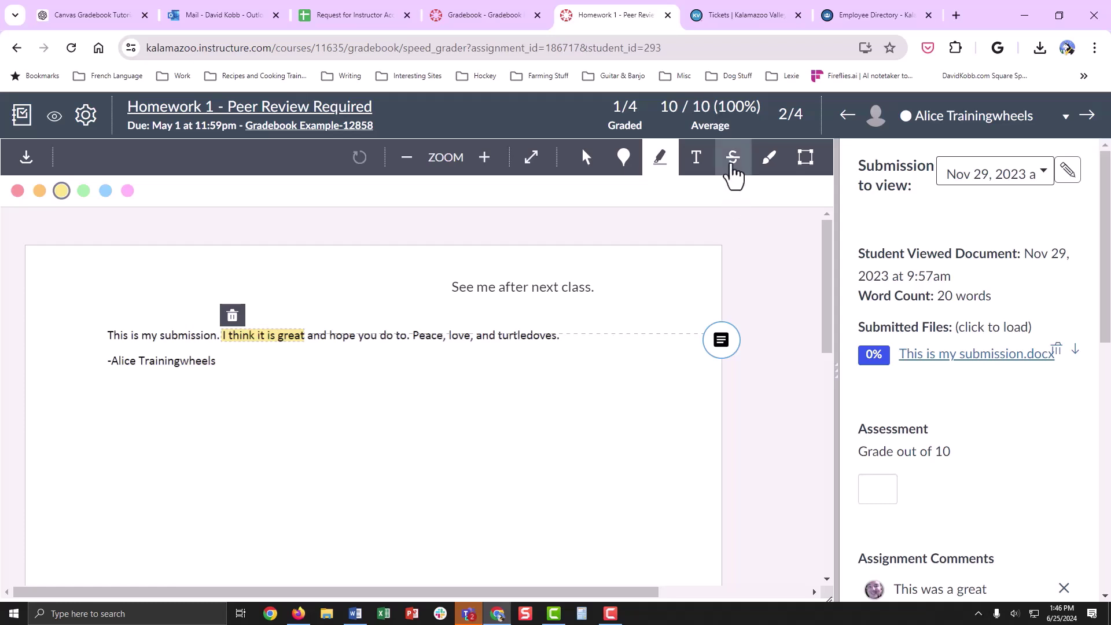
pyautogui.click(732, 161)
pyautogui.moveTo(220, 337); pyautogui.dragTo(305, 337)
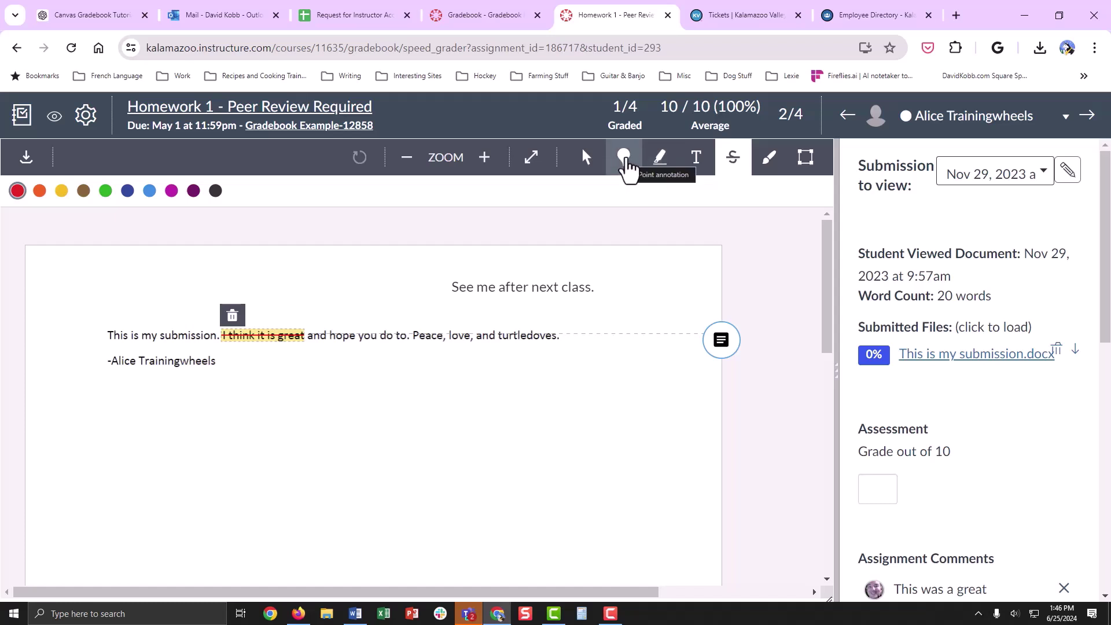
# Pin the comment 'What is this?' on Peace and draft 'You seem to have missed the point of this assignment.'
pyautogui.click(625, 162)
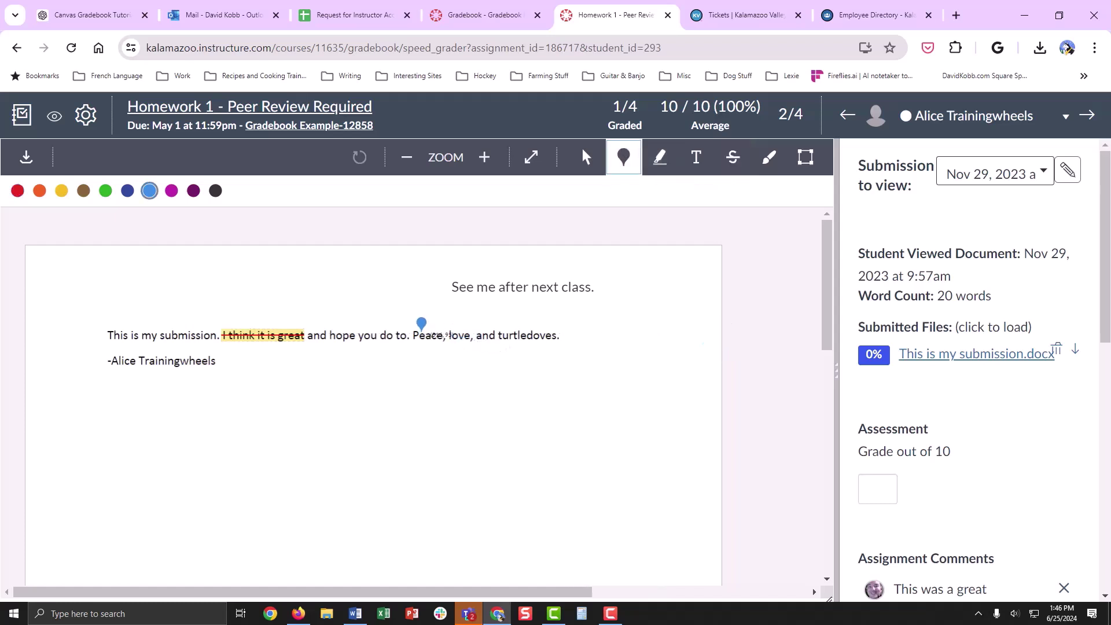
pyautogui.click(428, 329)
pyautogui.write('What is this?')
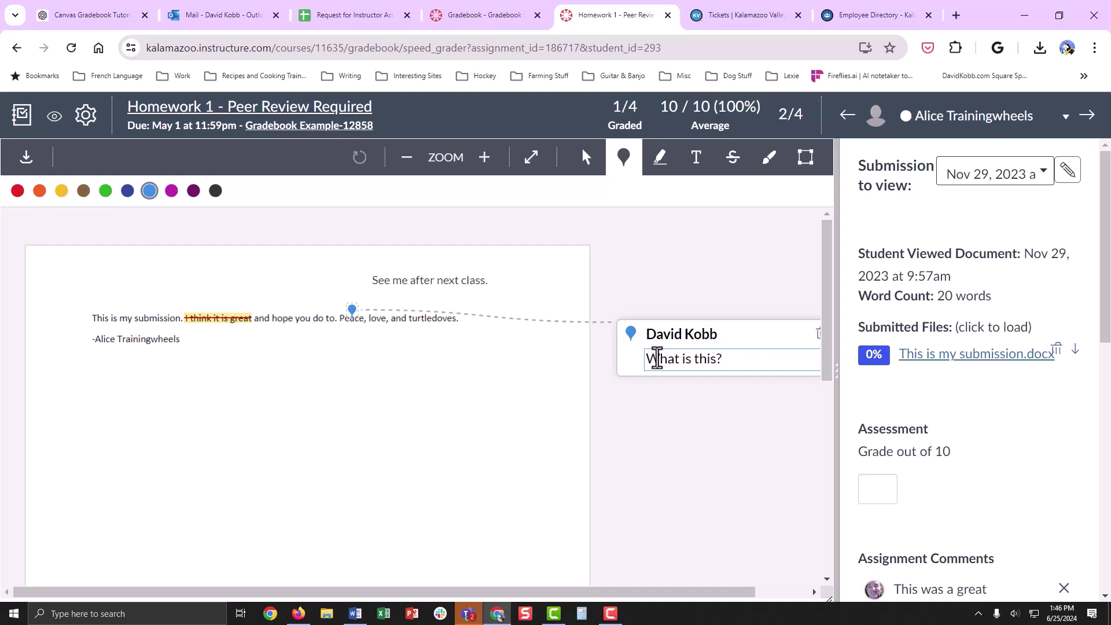
pyautogui.press('Return')
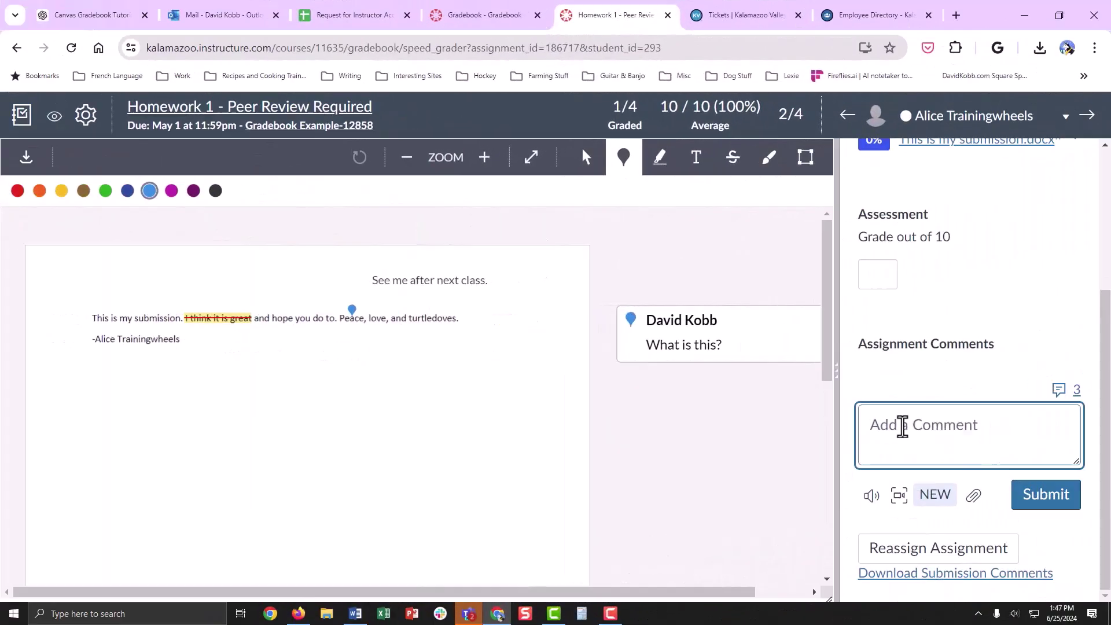
pyautogui.write('You seem to have mis')
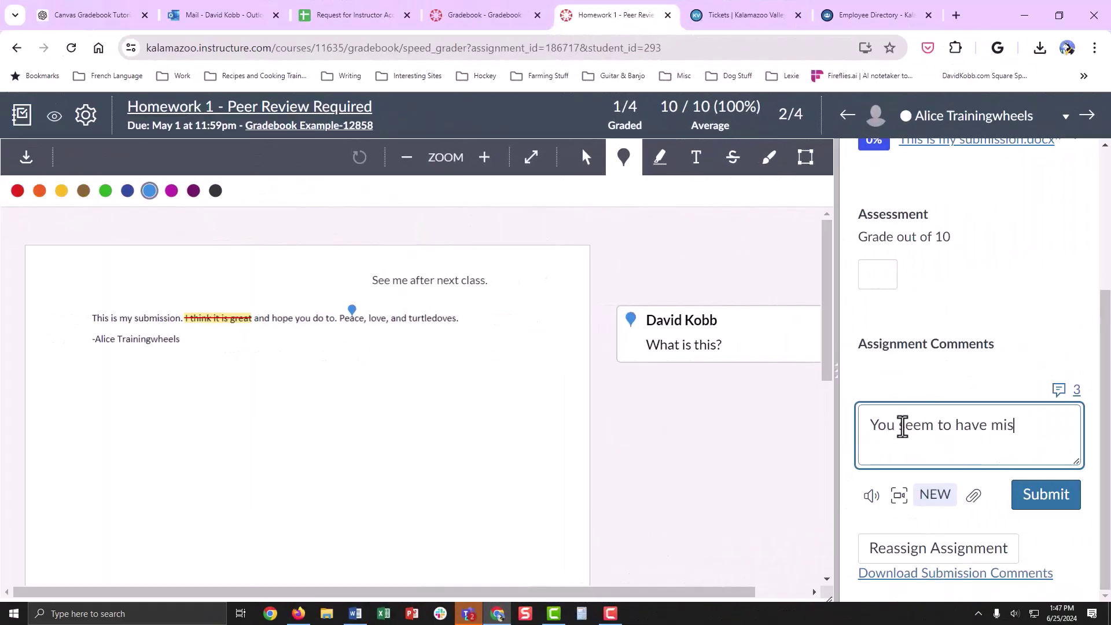
pyautogui.write('sed the point of thi')
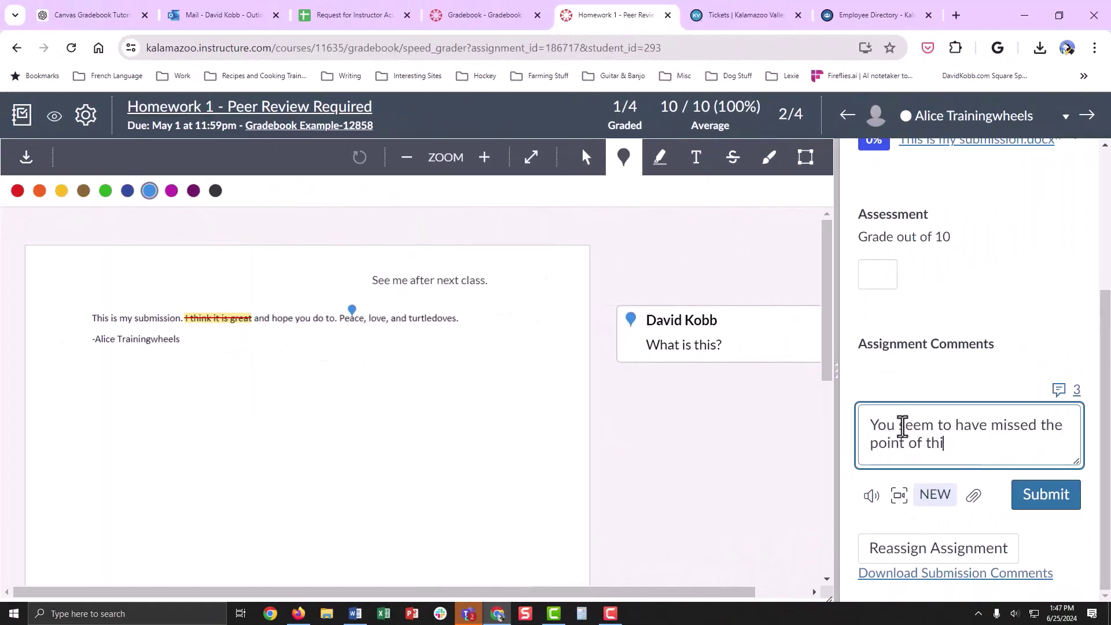
pyautogui.write('s assignment.')
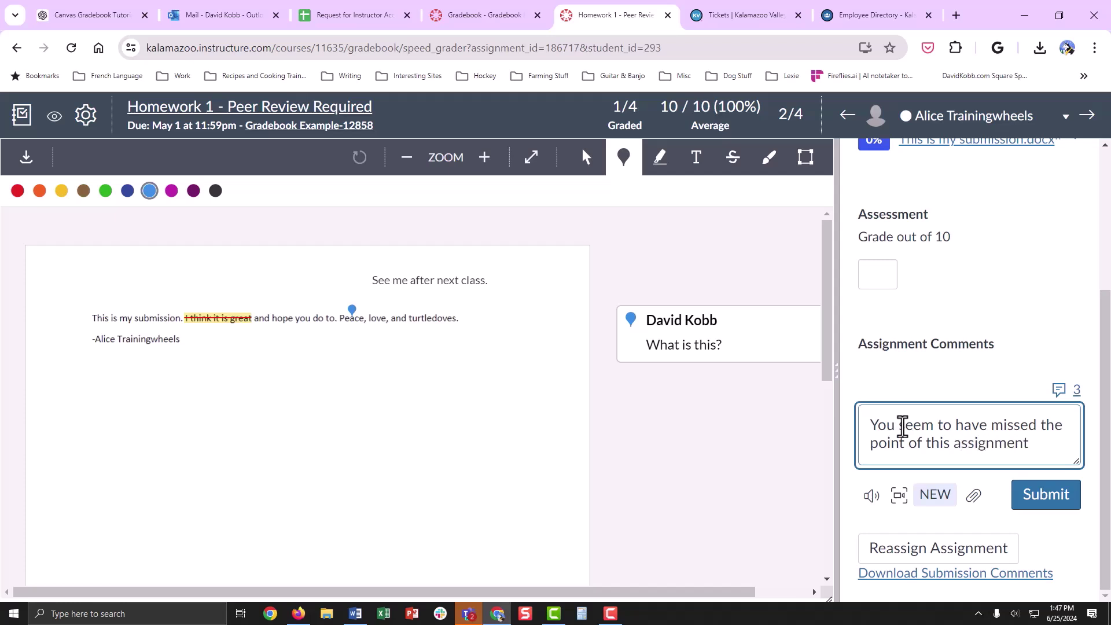
# Post the assignment comment and grade this submission 8 out of 10
pyautogui.click(1059, 504)
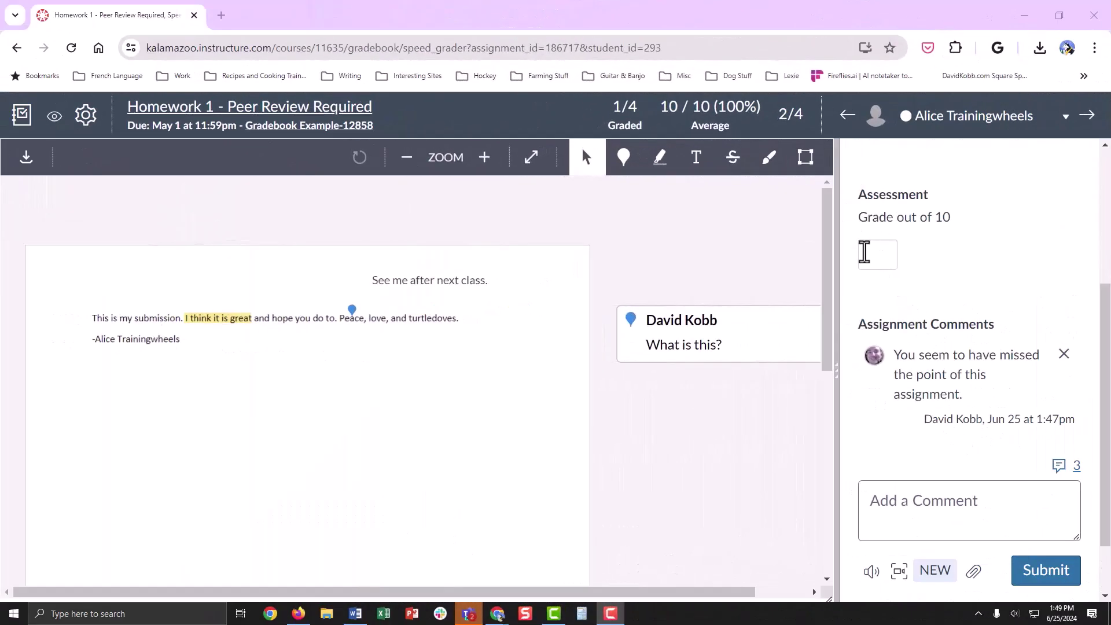
pyautogui.click(872, 258)
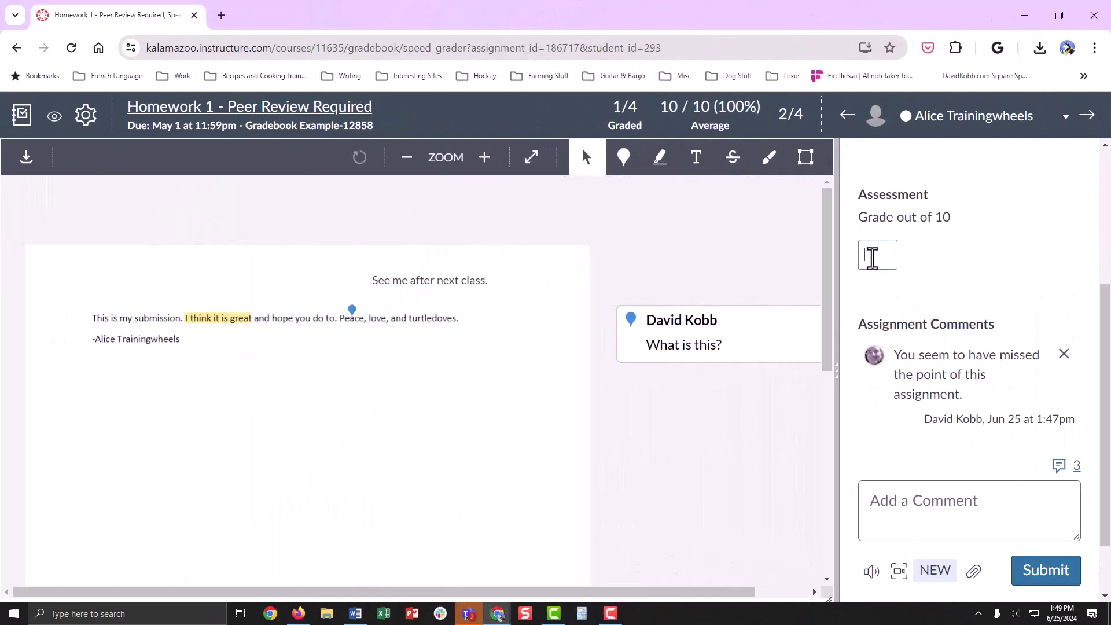
pyautogui.write('8')
pyautogui.press('Return')
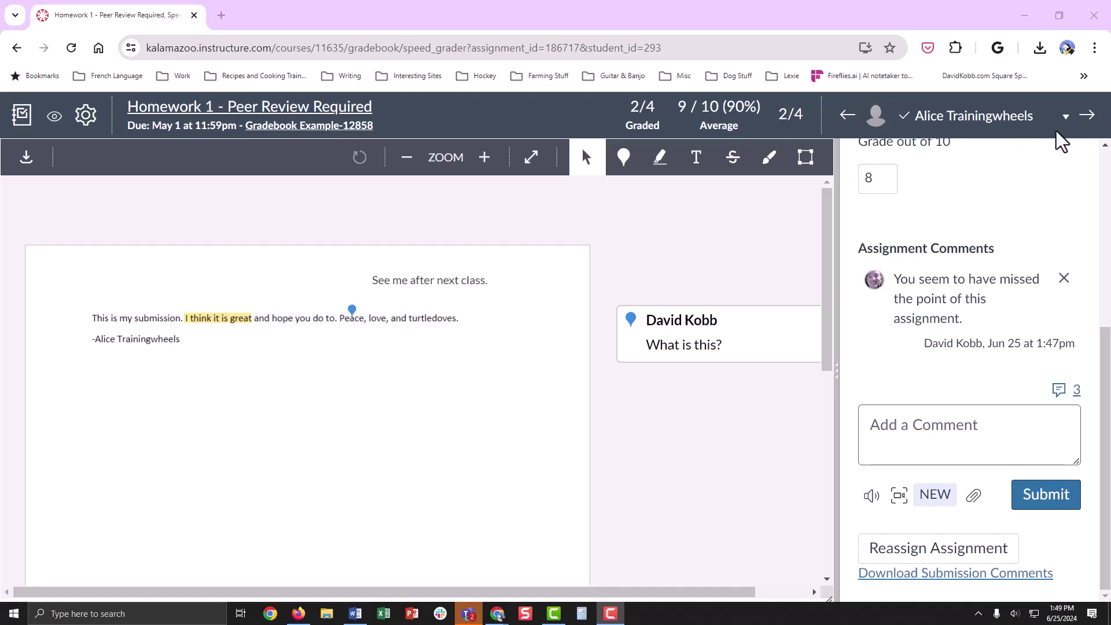
# Give the next student a grade of 7 and start the comment 'Great work.'
pyautogui.click(1089, 118)
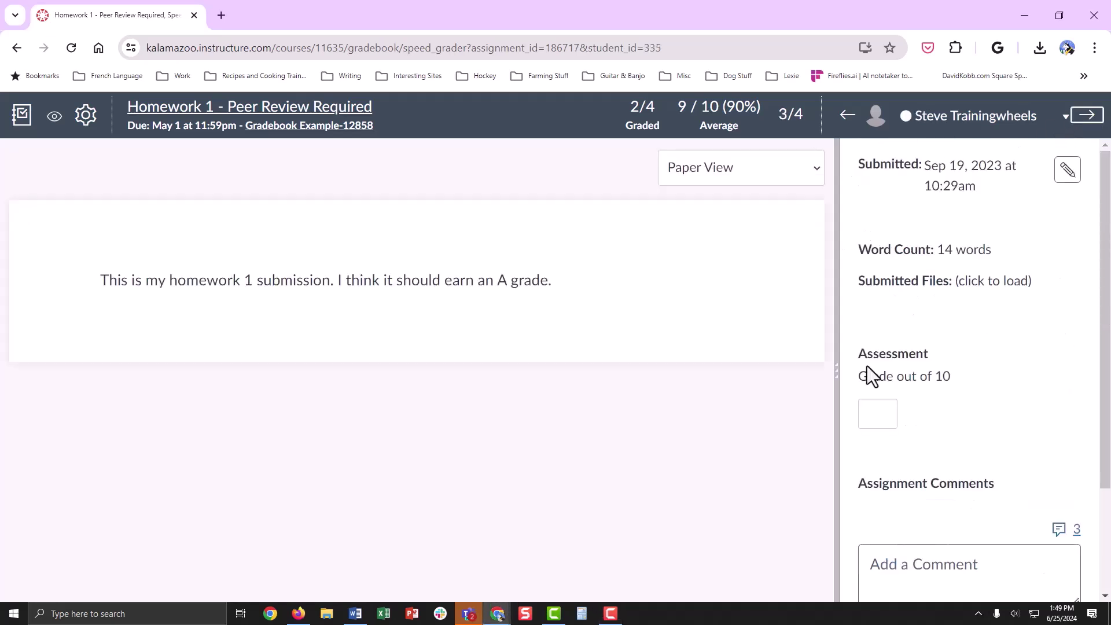
pyautogui.click(877, 407)
pyautogui.write('7')
pyautogui.press('Return')
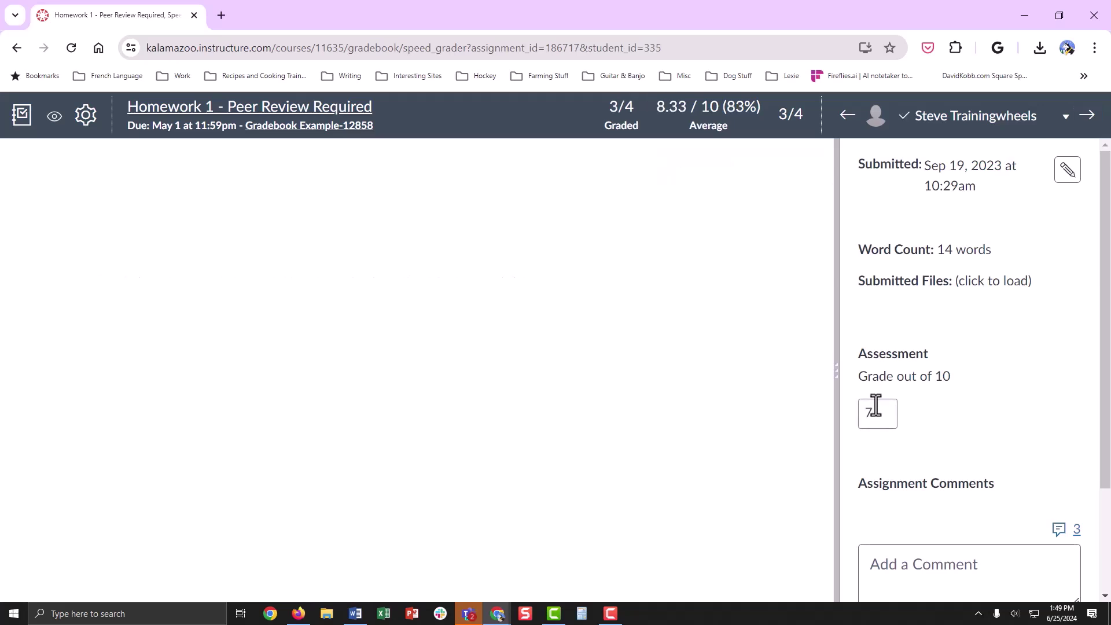
pyautogui.click(901, 565)
pyautogui.write('Great wor')
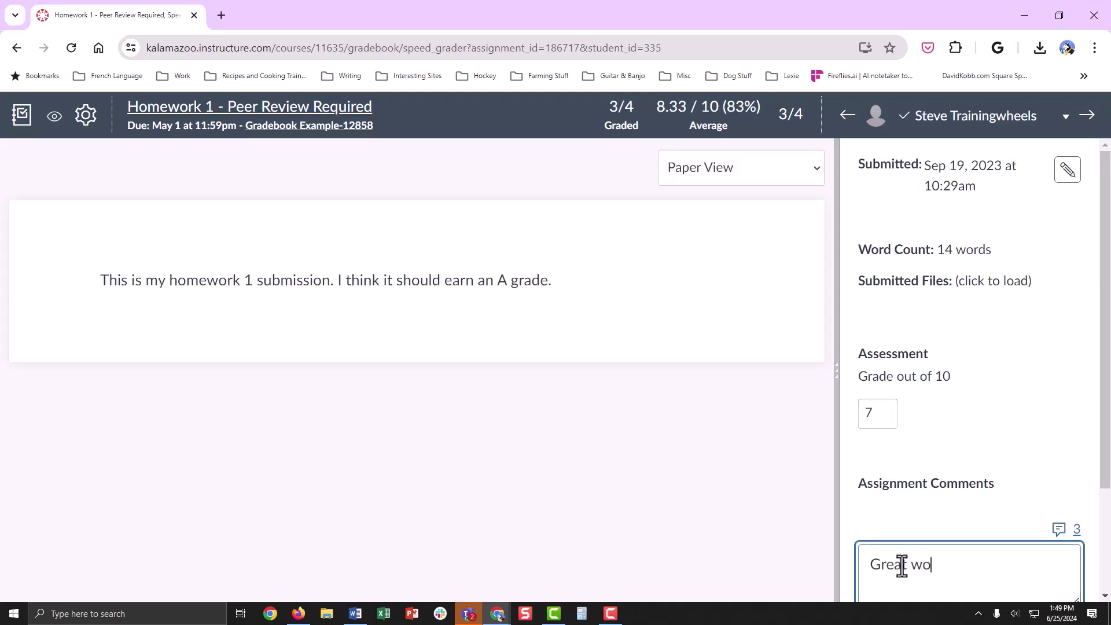
pyautogui.write('k.')
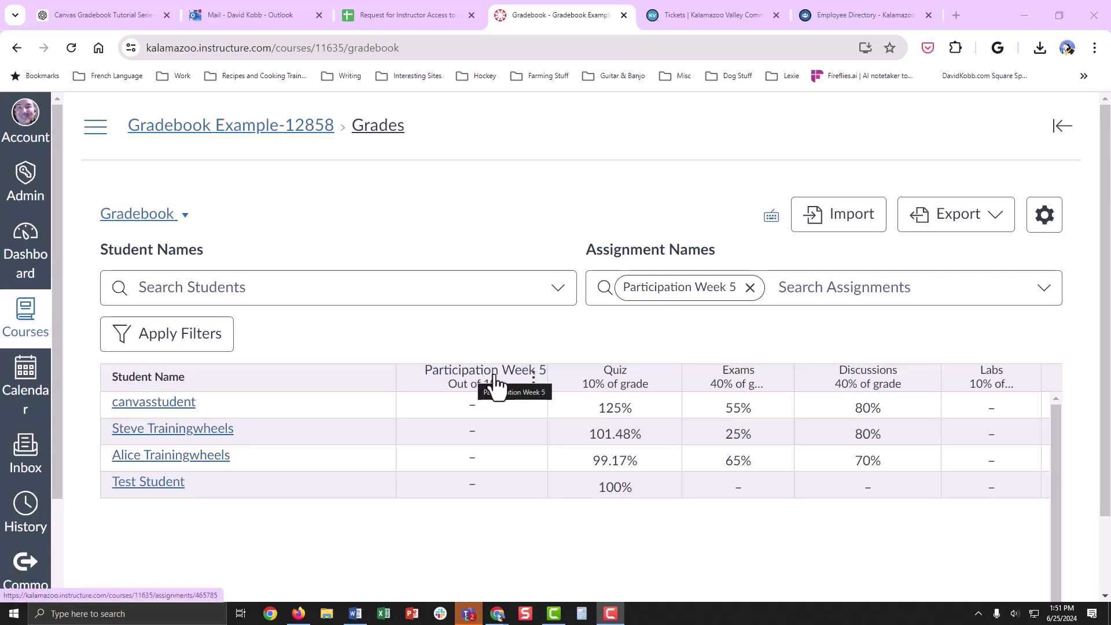
# Set a default grade of 10 for all students on Participation Week 5 and confirm
pyautogui.click(533, 386)
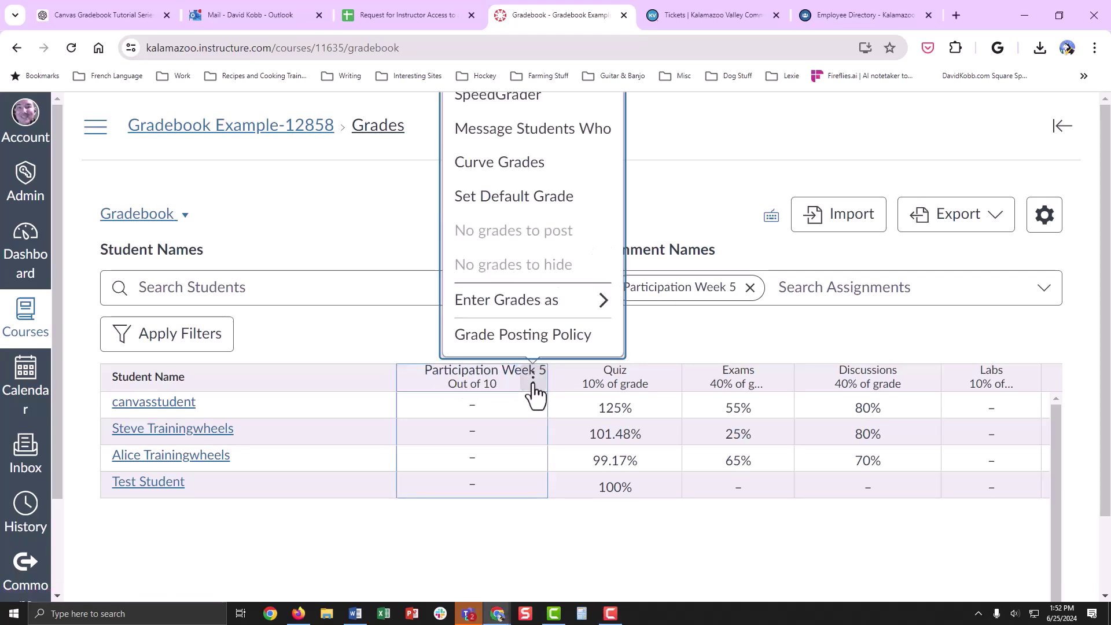
pyautogui.click(504, 204)
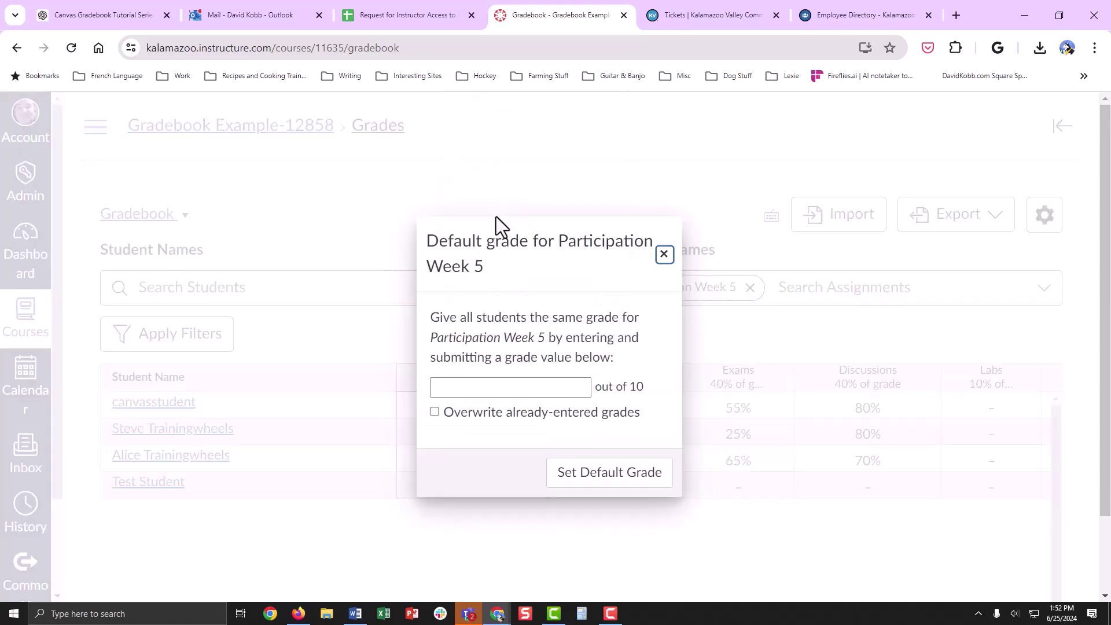
pyautogui.click(500, 384)
pyautogui.write('10')
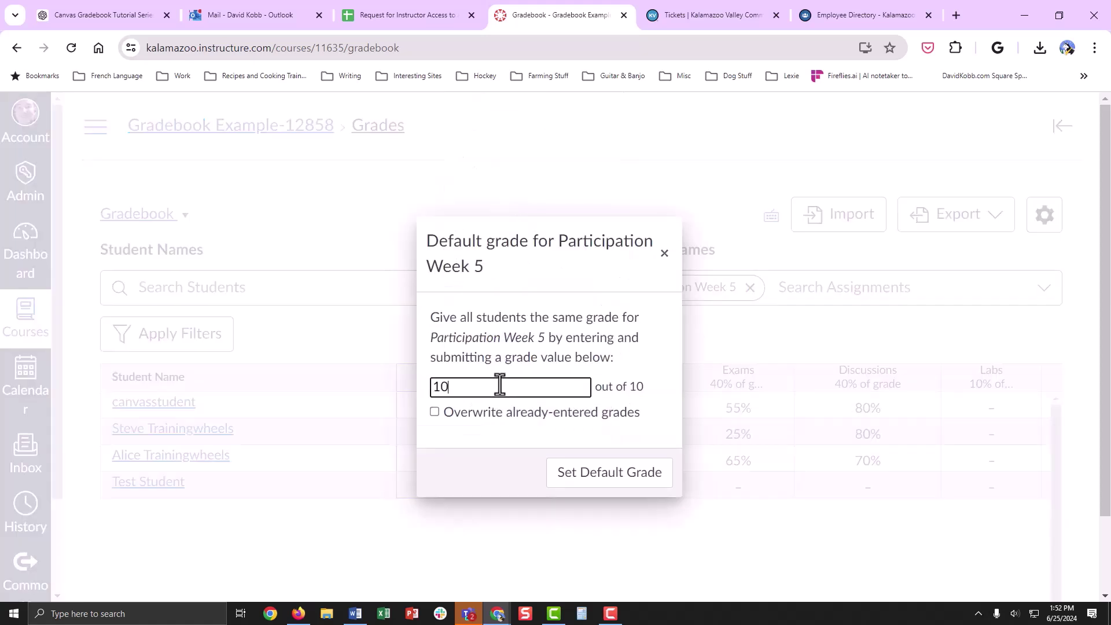
pyautogui.click(584, 483)
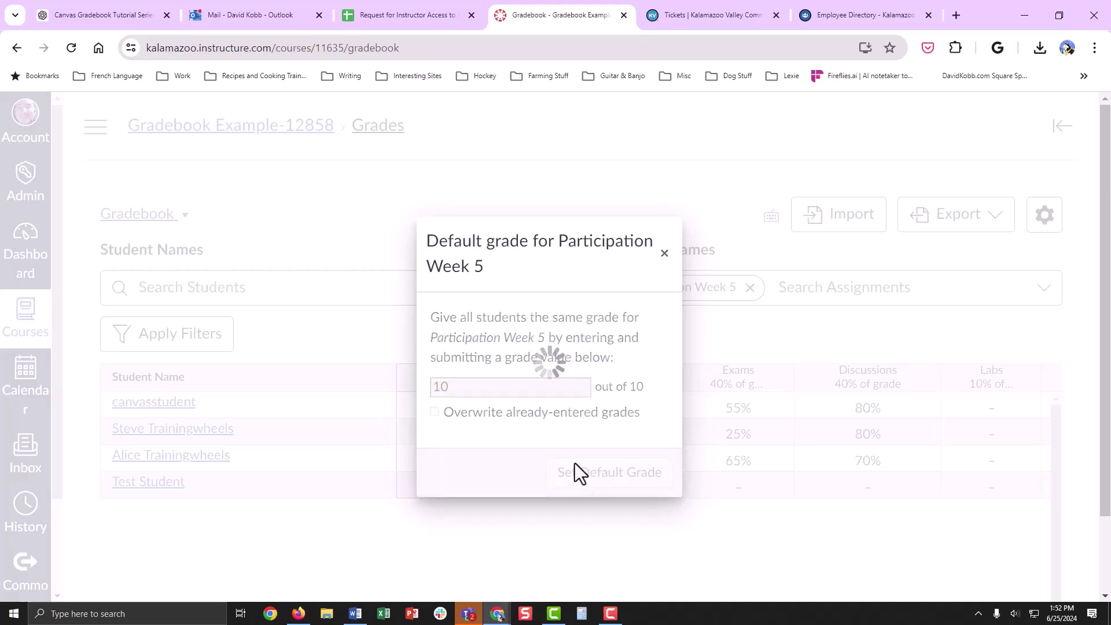
pyautogui.click(693, 149)
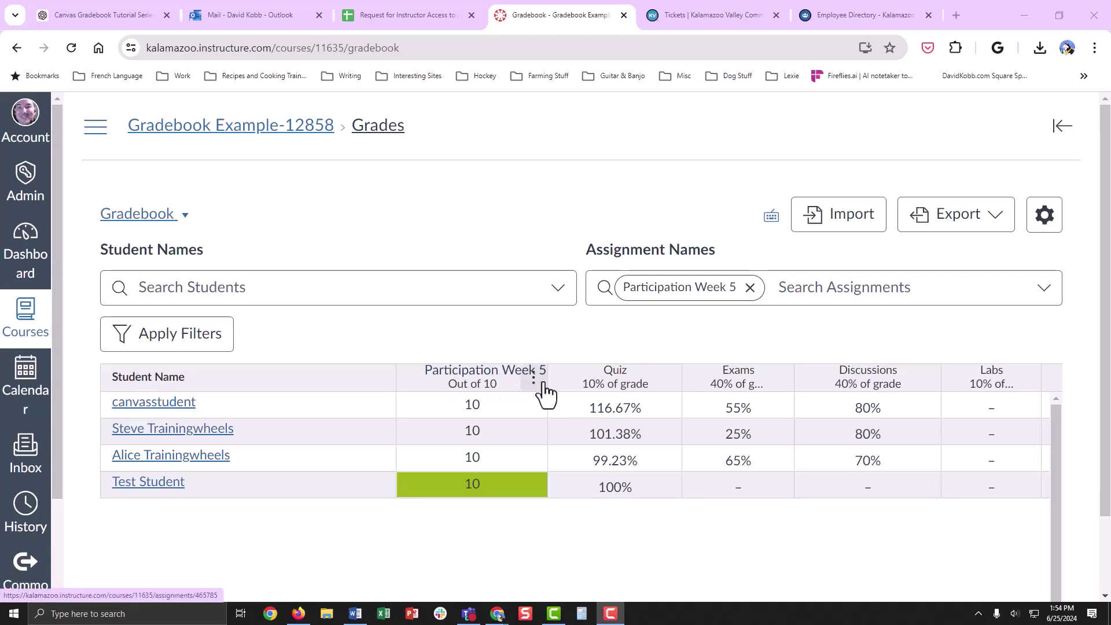
pyautogui.click(534, 381)
pyautogui.click(503, 164)
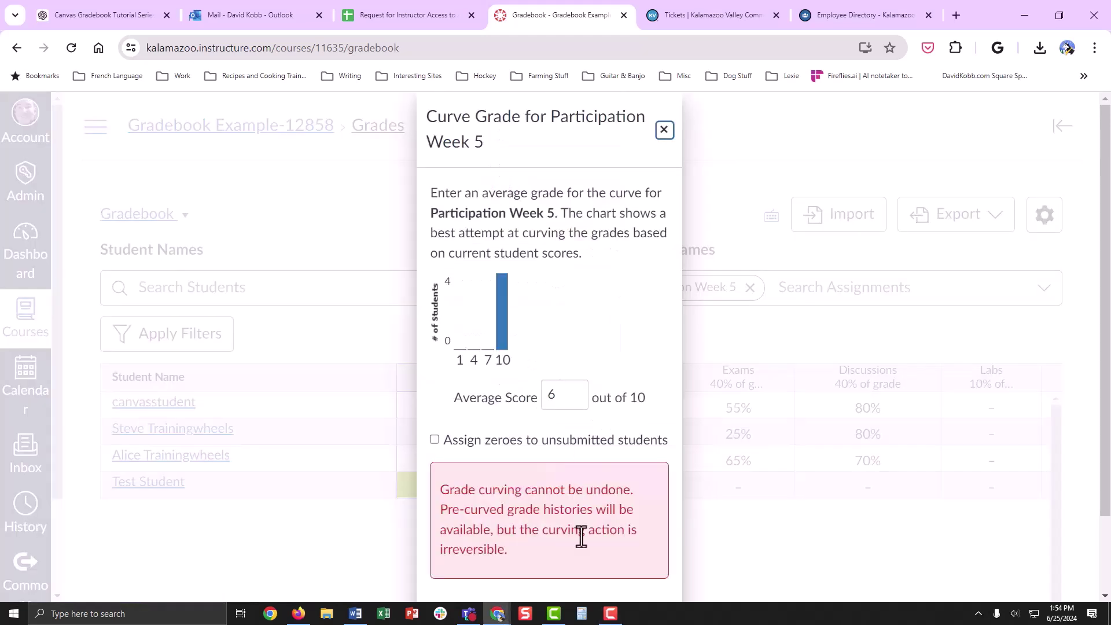
pyautogui.moveTo(440, 488); pyautogui.dragTo(513, 550)
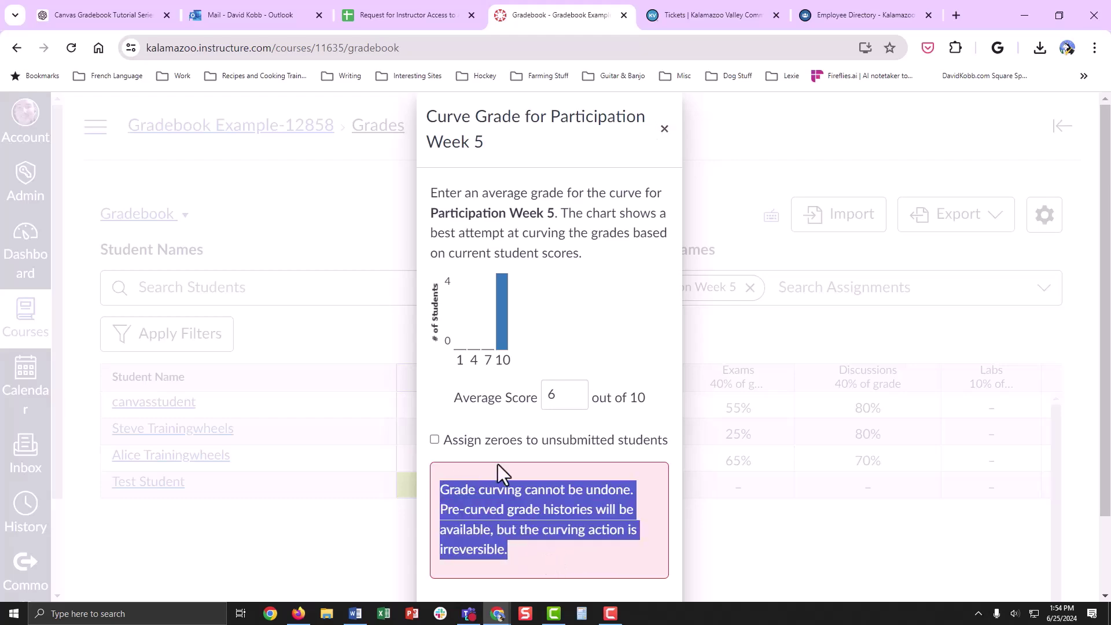
pyautogui.click(503, 489)
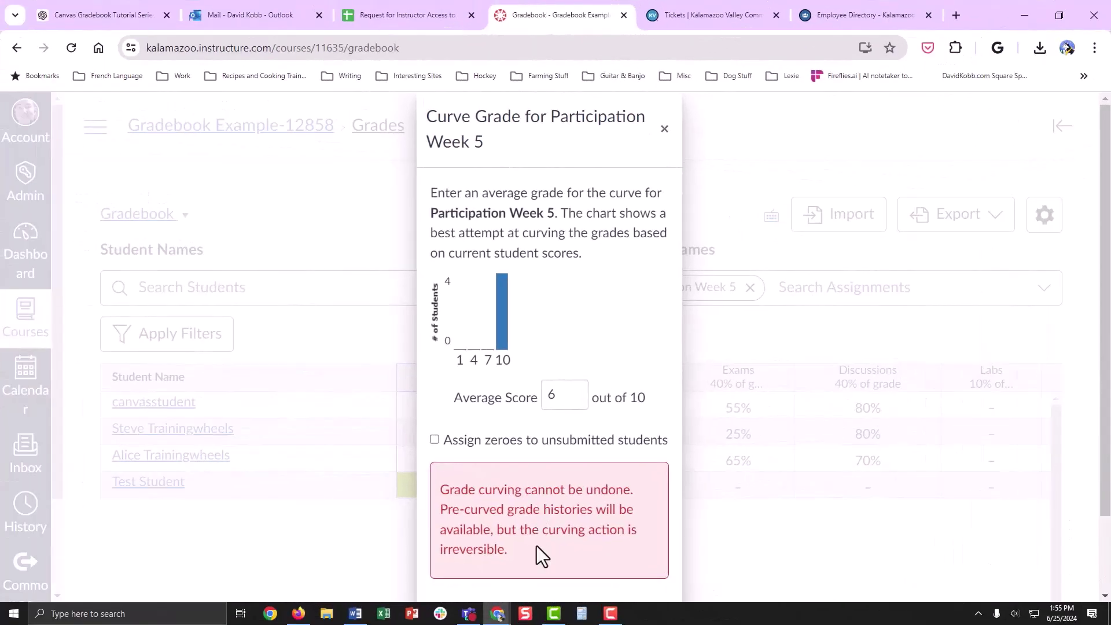
pyautogui.scroll(-2, 556, 393)
pyautogui.scroll(2, 640, 293)
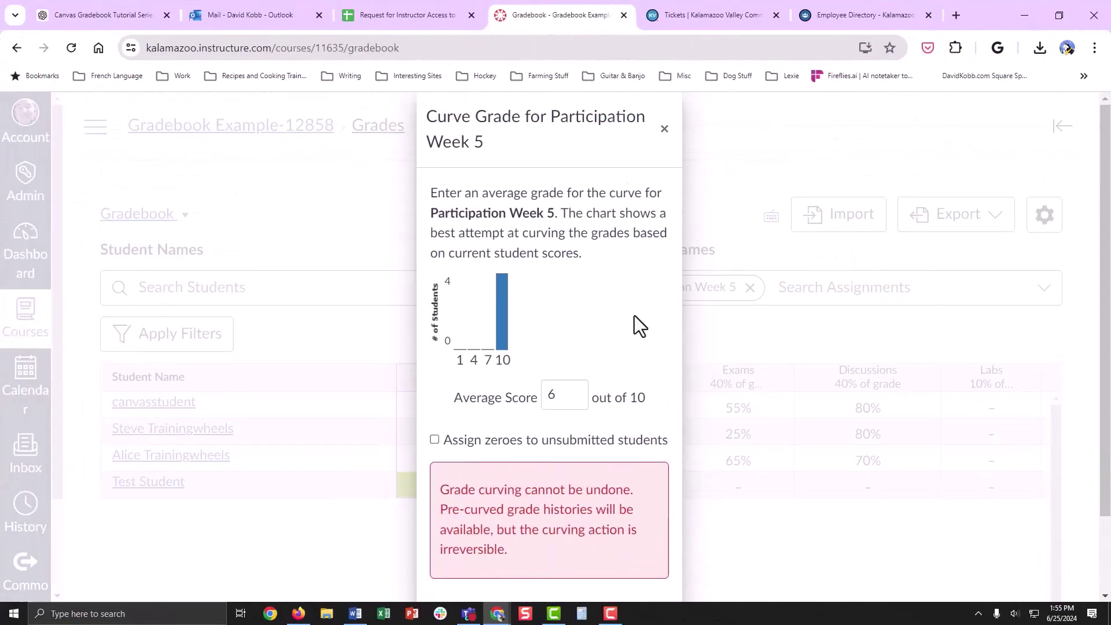